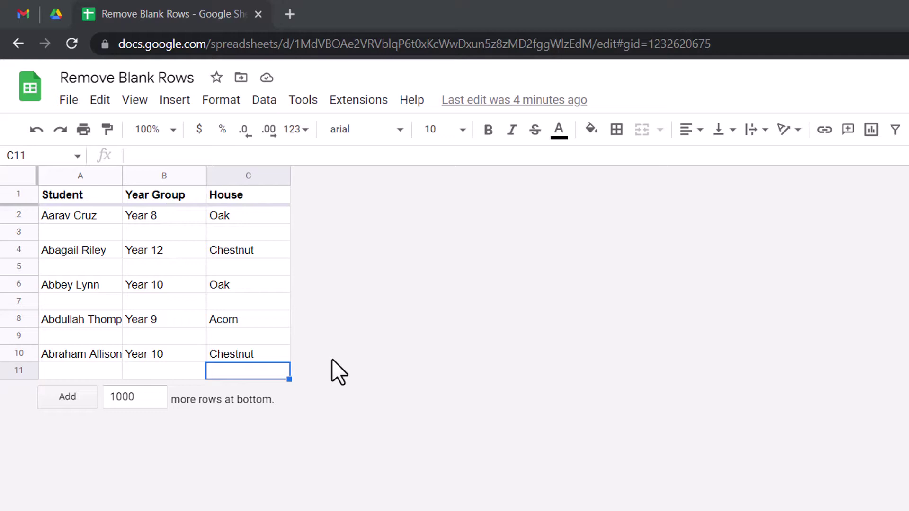
Point out the blank rows 3, 5, 7, 9 and 11 between the students.
{"action": "left_click", "coordinate": [24, 235]}
{"action": "left_click", "coordinate": [20, 268]}
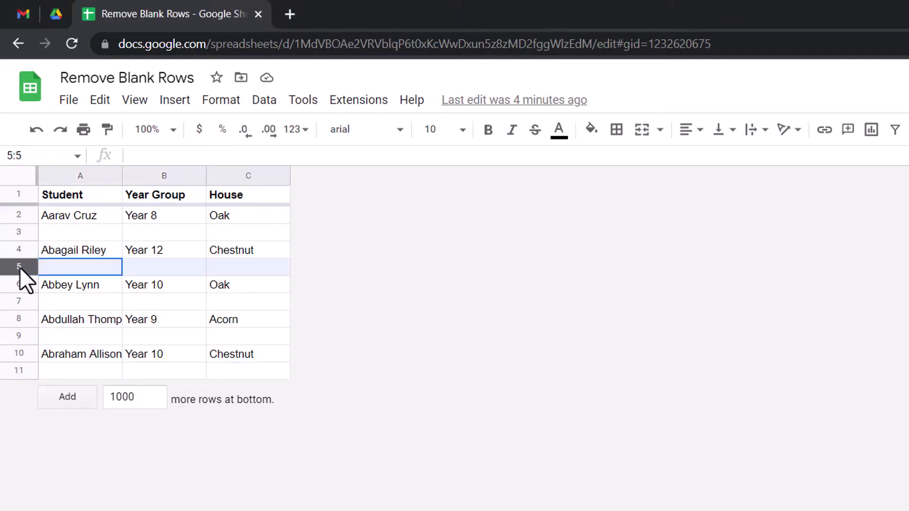
{"action": "left_click", "coordinate": [20, 302]}
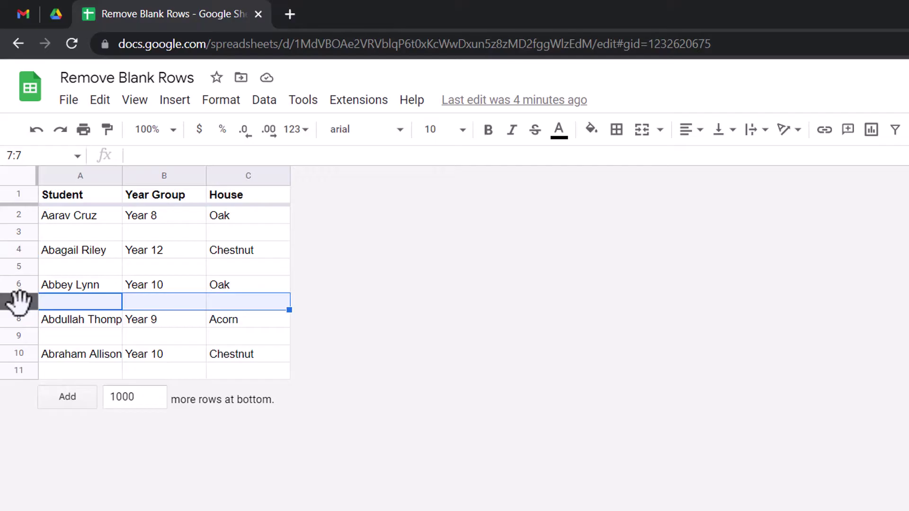
{"action": "left_click", "coordinate": [19, 336]}
{"action": "left_click", "coordinate": [18, 372]}
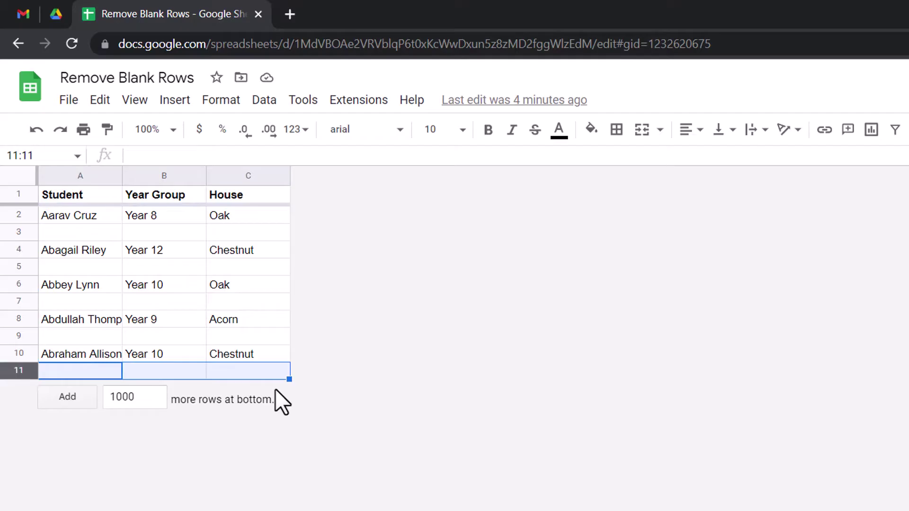
Select blank rows 3, 5, 7, 9 and 11 together and delete them.
{"action": "left_click", "coordinate": [21, 231]}
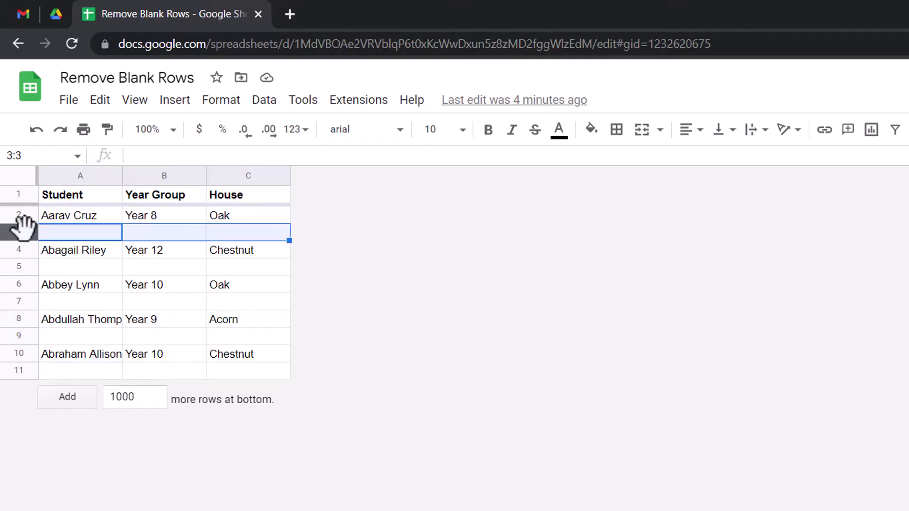
{"action": "left_click", "coordinate": [18, 267], "text": "ctrl"}
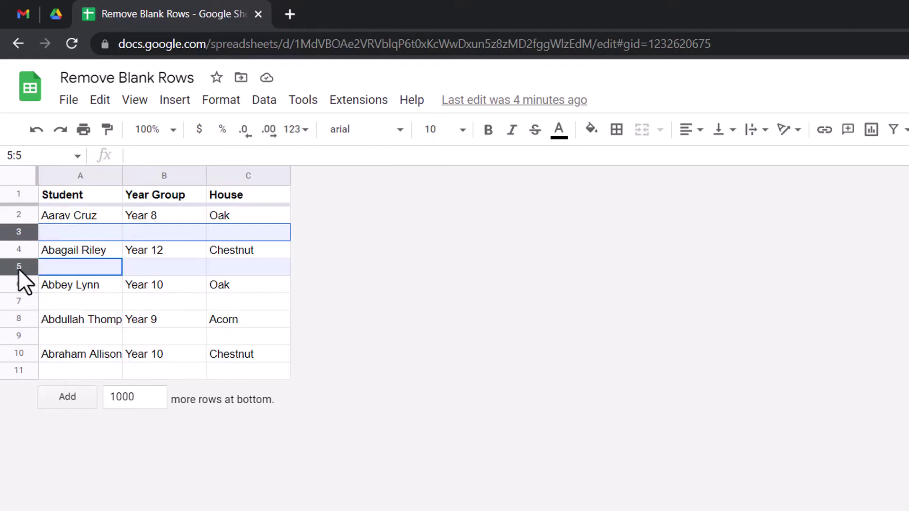
{"action": "left_click", "coordinate": [20, 301], "text": "ctrl"}
{"action": "left_click", "coordinate": [20, 336], "text": "ctrl"}
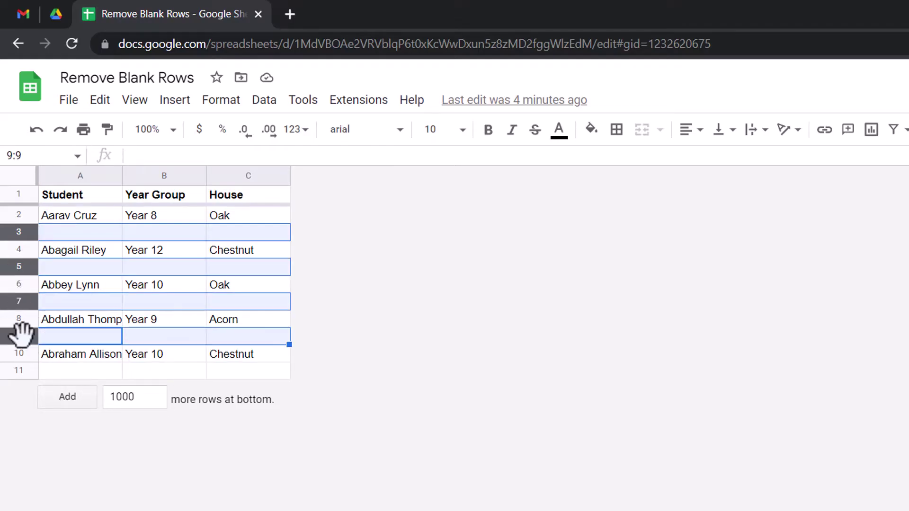
{"action": "left_click", "coordinate": [21, 372], "text": "ctrl"}
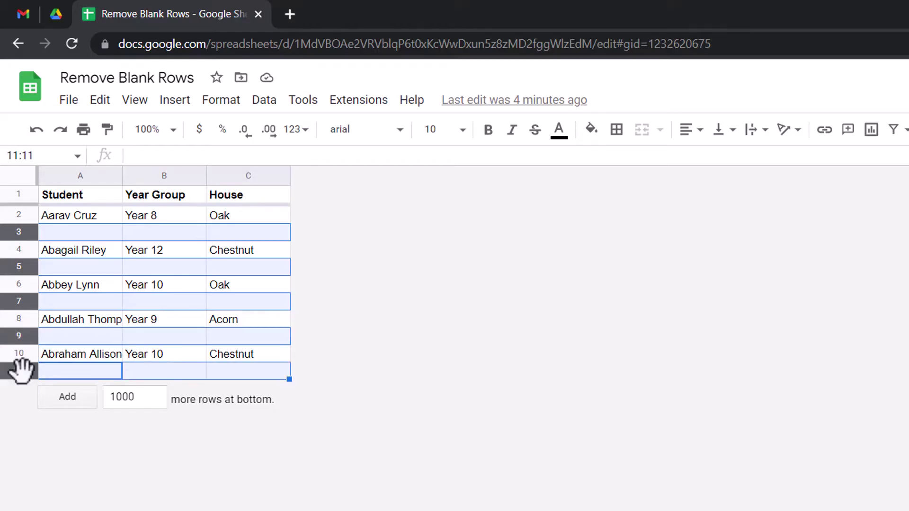
{"action": "right_click", "coordinate": [21, 371]}
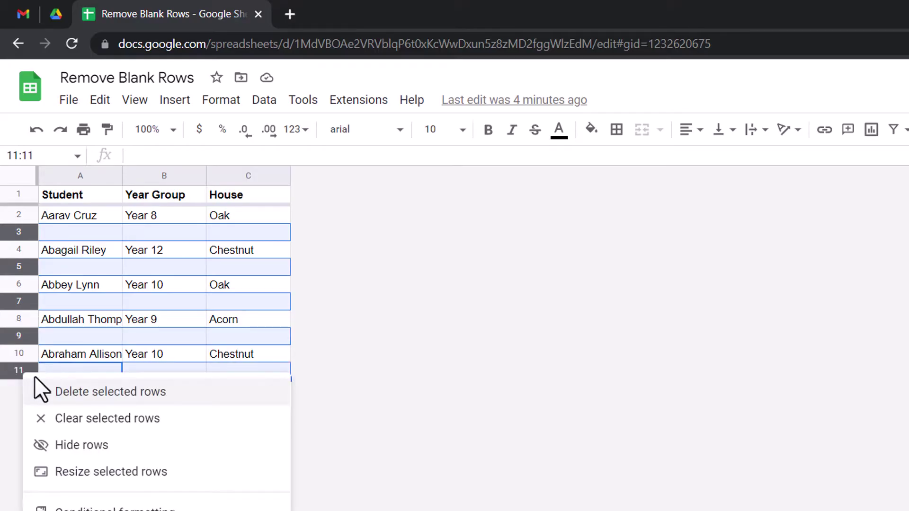
{"action": "left_click", "coordinate": [164, 393]}
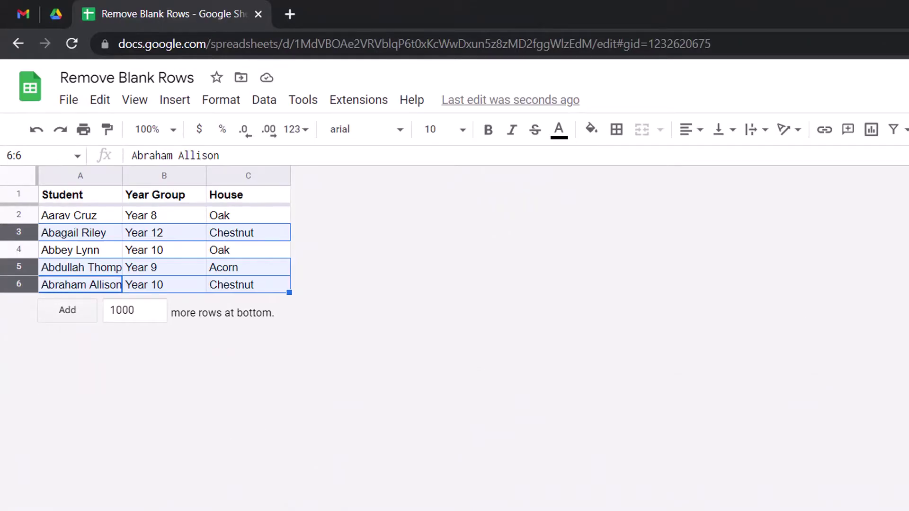
Switch to the Large Set sheet and scroll through it to spot blank rows like 99 and 174.
{"action": "key", "text": "ctrl+shift+Page_Up"}
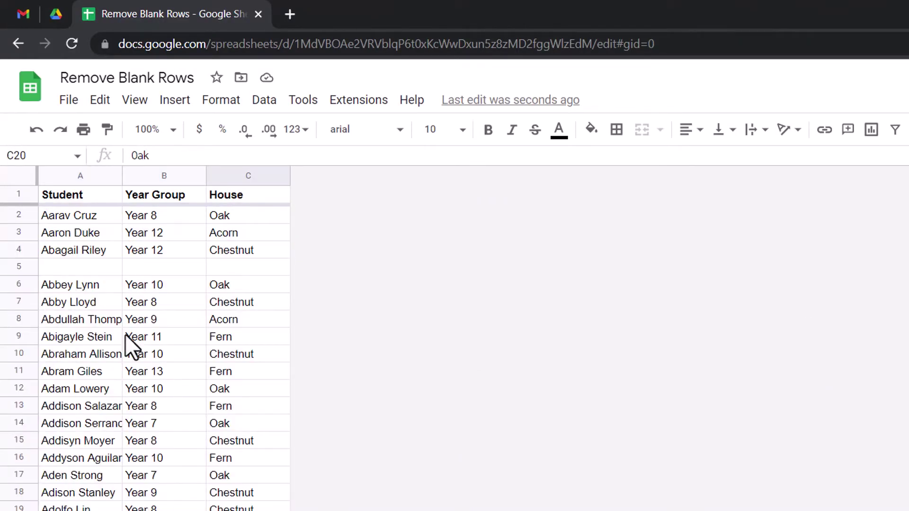
{"action": "scroll", "coordinate": [125, 334], "scroll_direction": "down", "scroll_amount": 20}
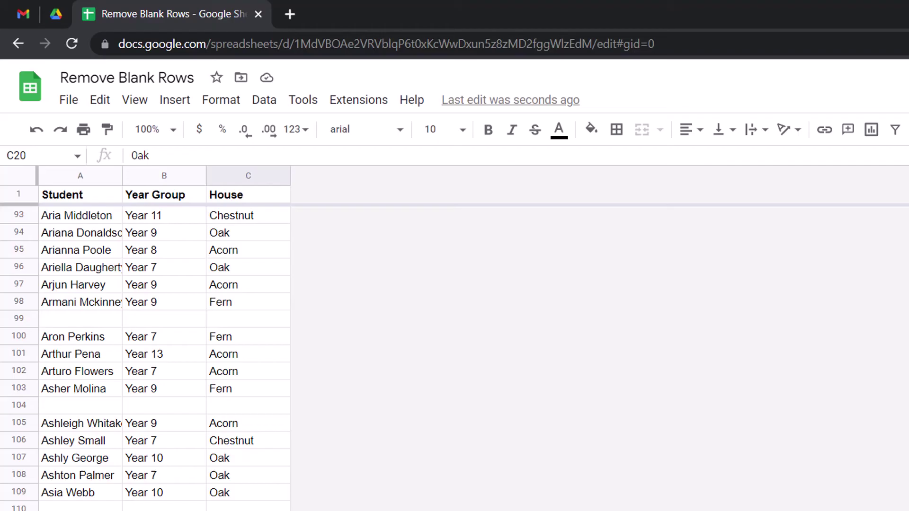
{"action": "scroll", "coordinate": [163, 357], "scroll_direction": "down", "scroll_amount": 20}
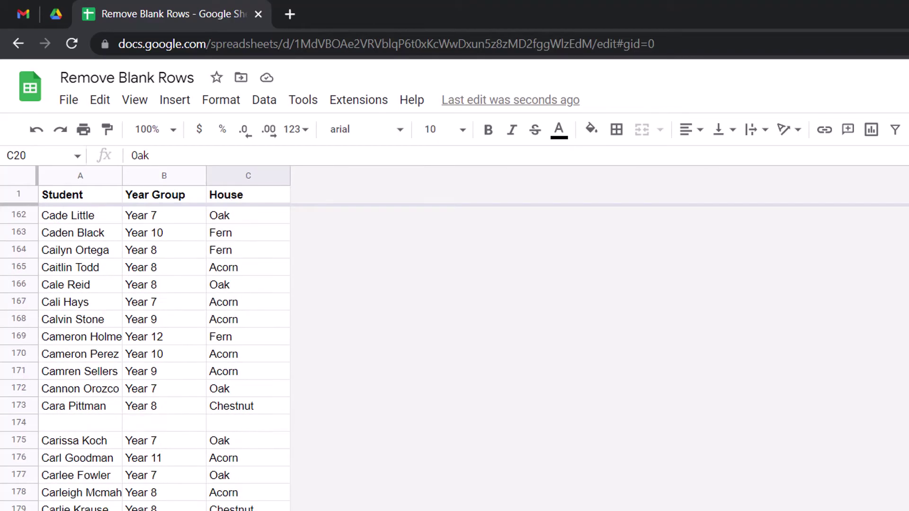
{"action": "scroll", "coordinate": [164, 358], "scroll_direction": "down", "scroll_amount": 13}
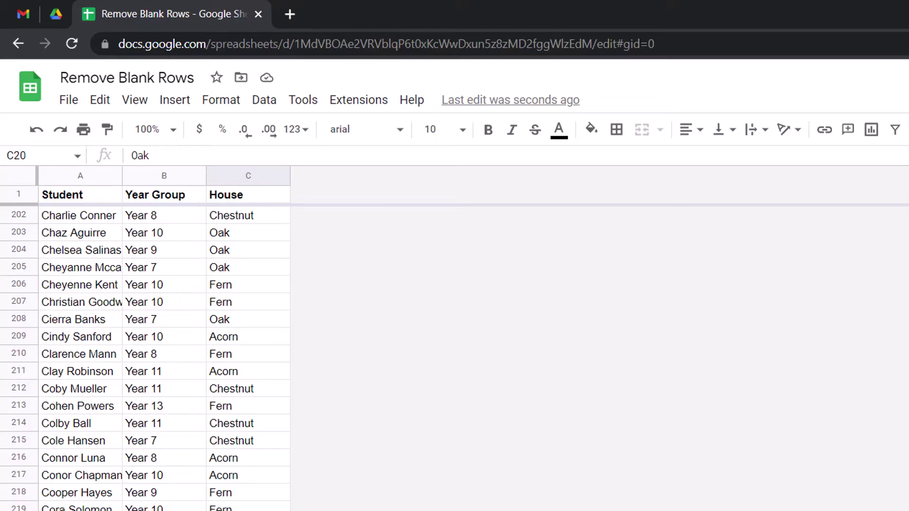
{"action": "scroll", "coordinate": [164, 357], "scroll_direction": "up", "scroll_amount": 20}
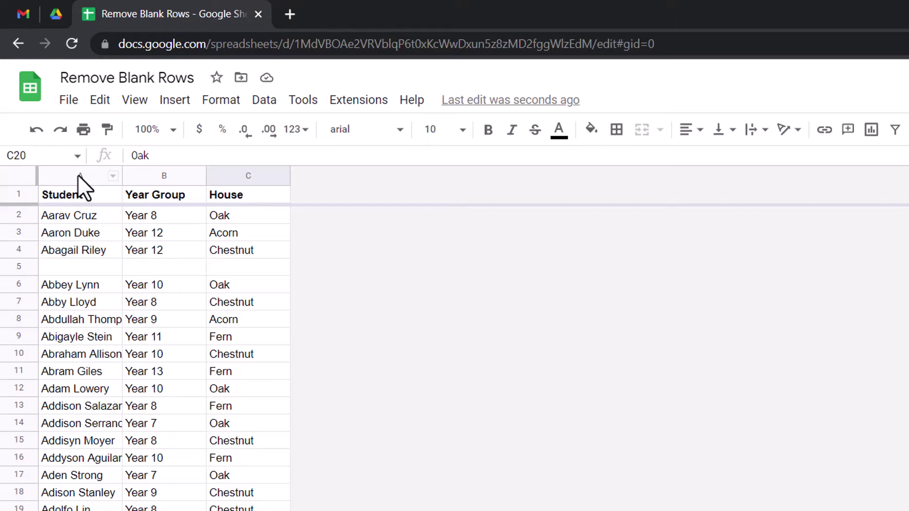
Sort the whole sheet by the Student column (column A) from A to Z.
{"action": "left_click", "coordinate": [78, 174]}
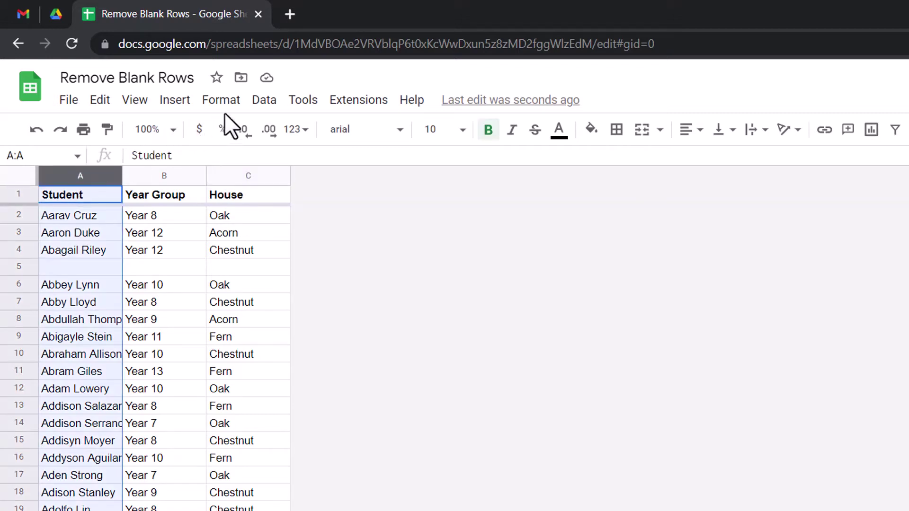
{"action": "left_click", "coordinate": [266, 100]}
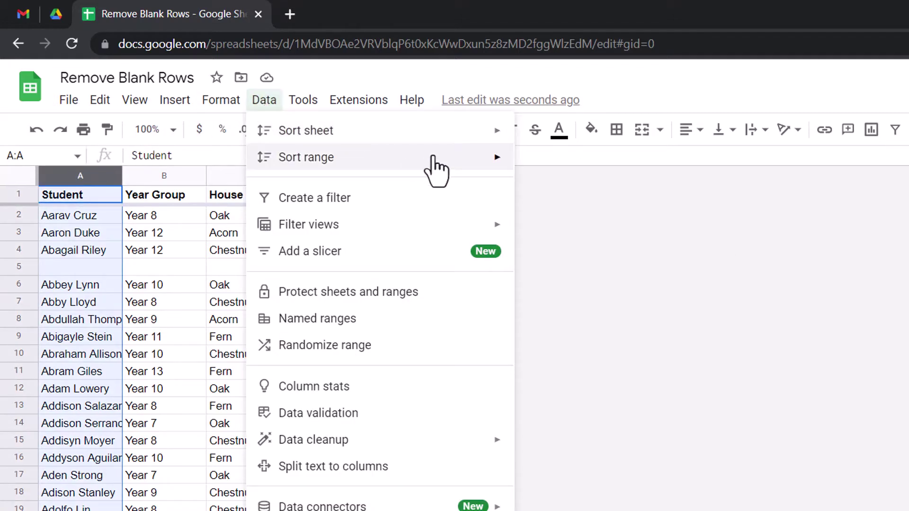
{"action": "mouse_move", "coordinate": [433, 157]}
{"action": "mouse_move", "coordinate": [464, 137]}
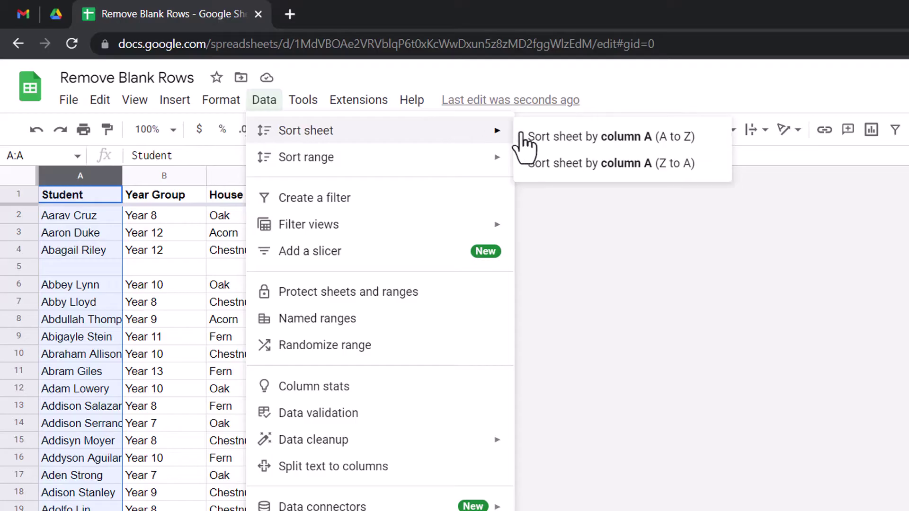
{"action": "left_click", "coordinate": [618, 141]}
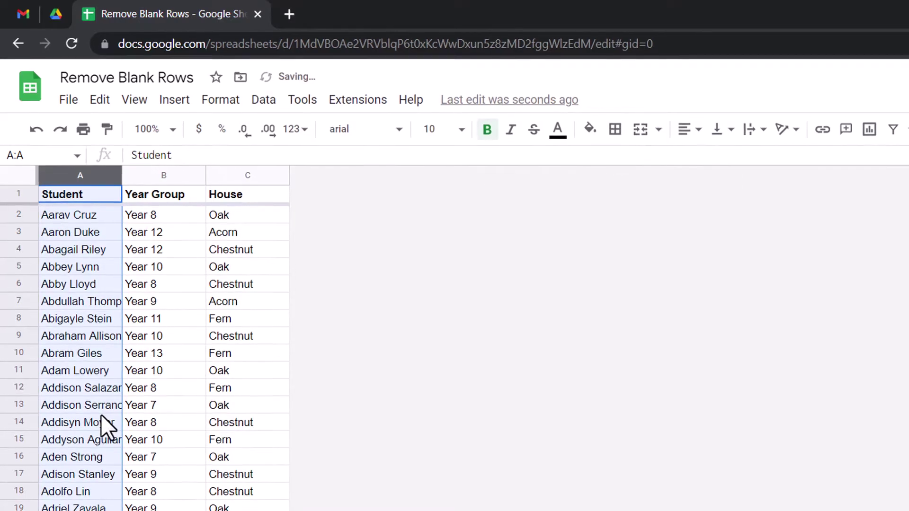
Scroll down to confirm the students end at row 953, with empty rows through row 1001.
{"action": "scroll", "coordinate": [101, 412], "scroll_direction": "down", "scroll_amount": 20}
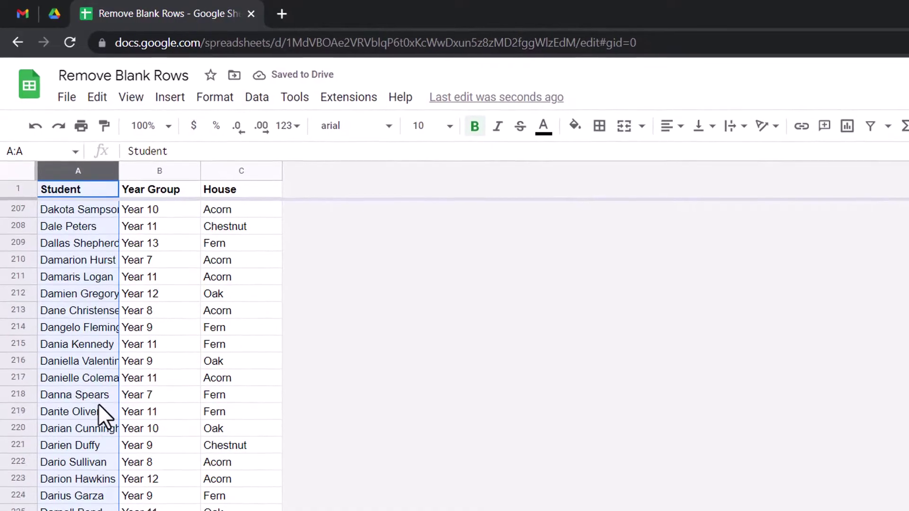
{"action": "scroll", "coordinate": [98, 404], "scroll_direction": "down", "scroll_amount": 20}
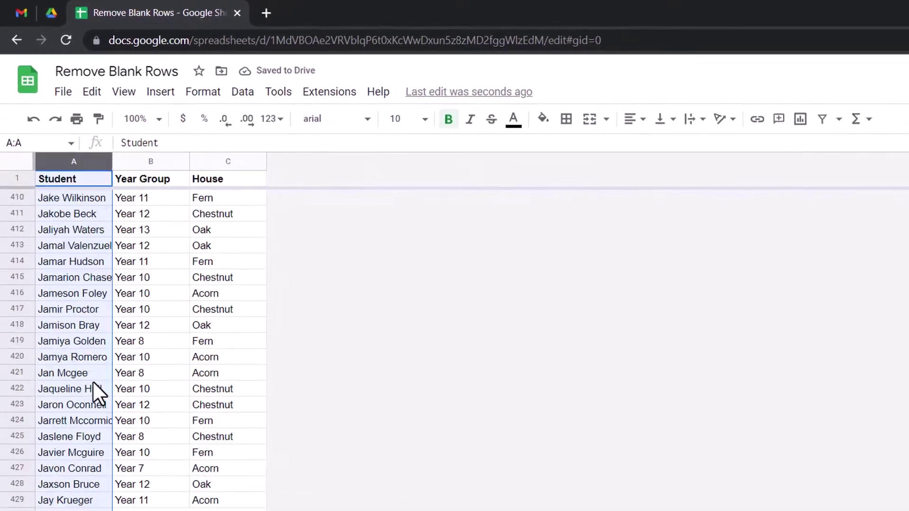
{"action": "scroll", "coordinate": [85, 348], "scroll_direction": "down", "scroll_amount": 20}
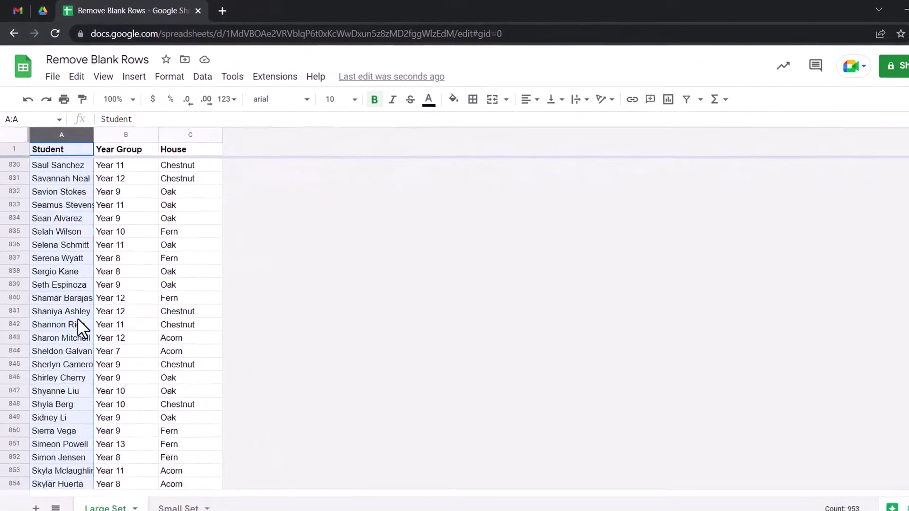
{"action": "scroll", "coordinate": [73, 302], "scroll_direction": "down", "scroll_amount": 9}
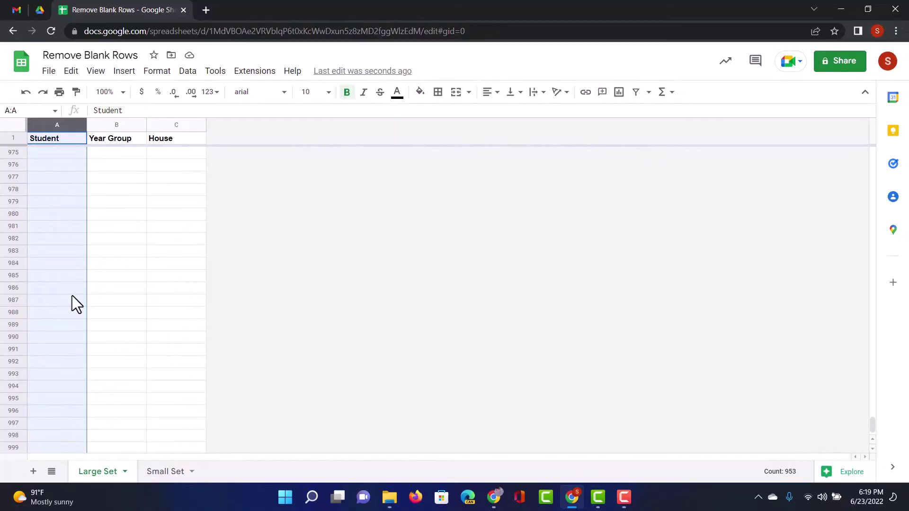
{"action": "left_click", "coordinate": [52, 193]}
{"action": "scroll", "coordinate": [61, 379], "scroll_direction": "down", "scroll_amount": 2}
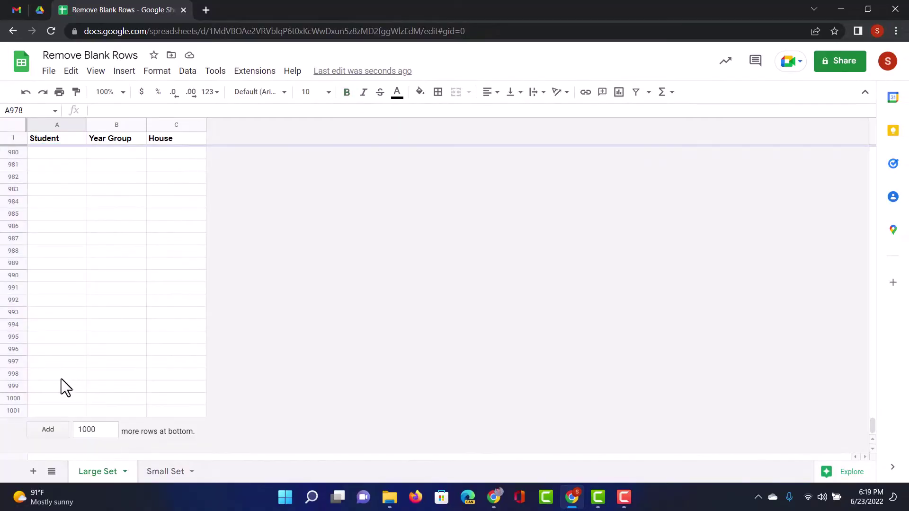
{"action": "left_click", "coordinate": [13, 410]}
{"action": "scroll", "coordinate": [12, 407], "scroll_direction": "up", "scroll_amount": 1}
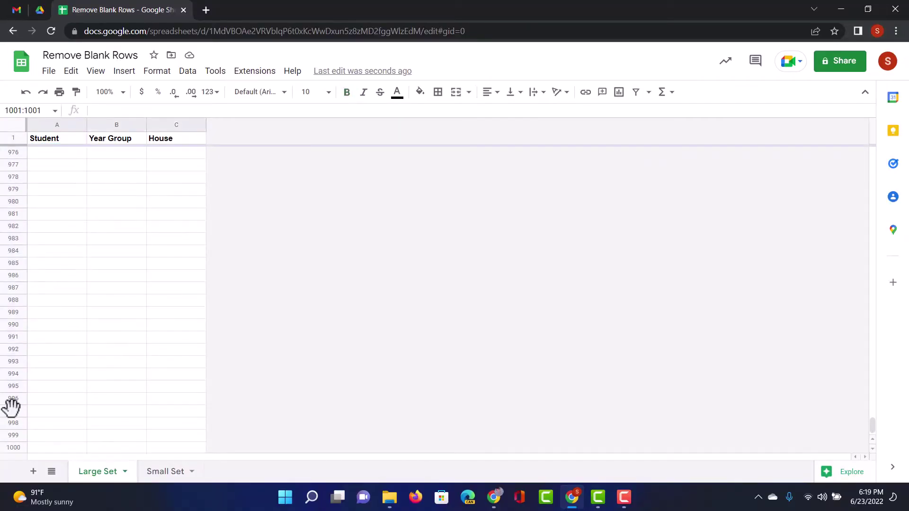
{"action": "scroll", "coordinate": [11, 407], "scroll_direction": "up", "scroll_amount": 5}
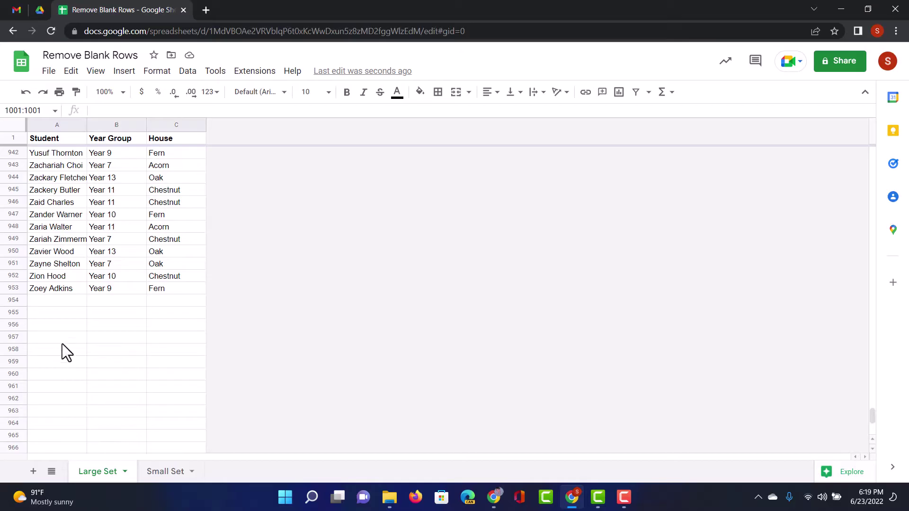
Delete the empty rows 954–1001 below the sorted student list.
{"action": "left_click", "coordinate": [13, 301], "text": "shift"}
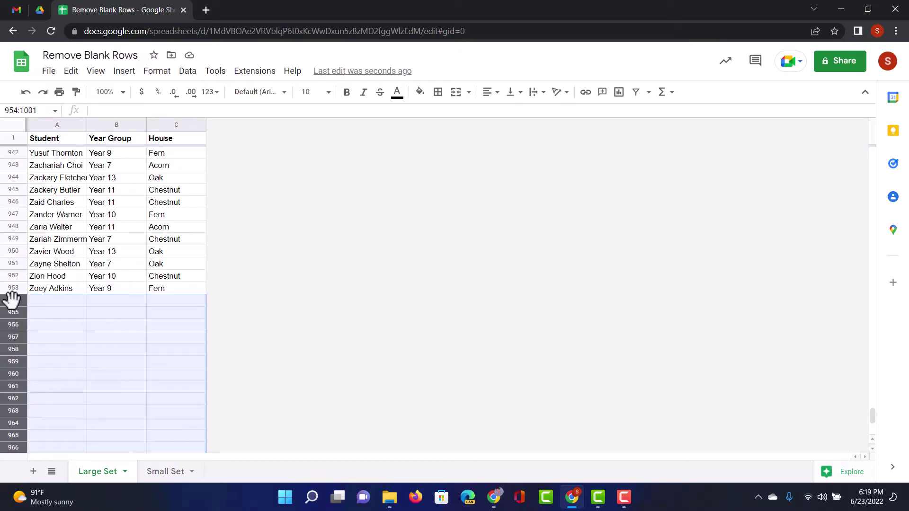
{"action": "right_click", "coordinate": [13, 299]}
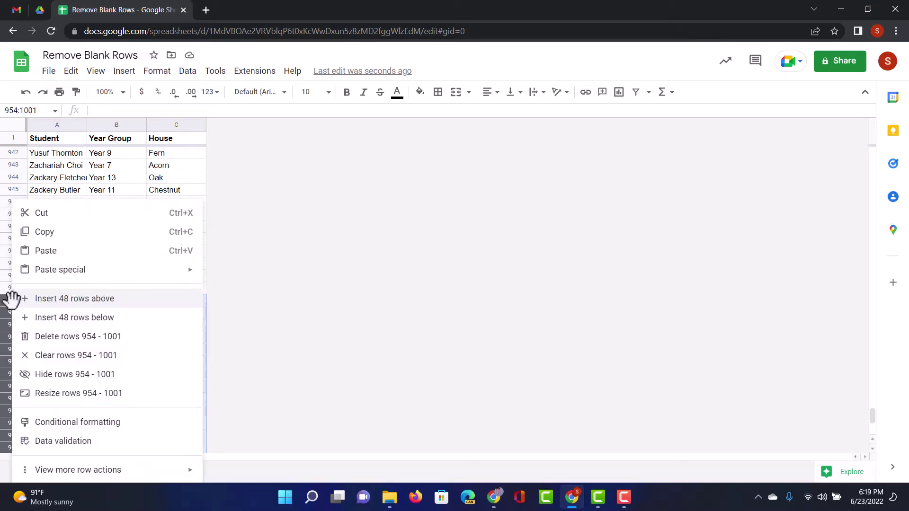
{"action": "left_click", "coordinate": [117, 335]}
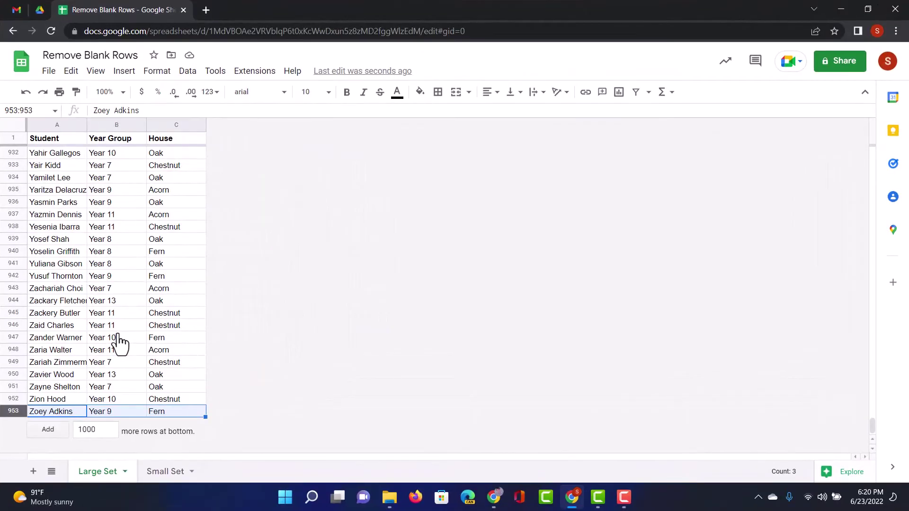
Undo the row deletion and the A–Z sort, restoring blank rows such as 5 and 22.
{"action": "key", "text": "ctrl+a"}
{"action": "key", "text": "ctrl+space"}
{"action": "scroll", "coordinate": [120, 344], "scroll_direction": "up", "scroll_amount": 5}
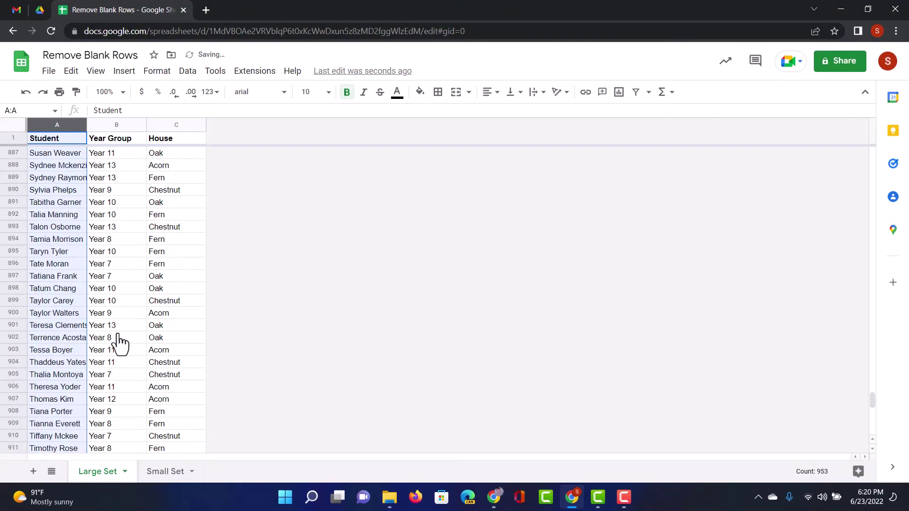
{"action": "scroll", "coordinate": [120, 344], "scroll_direction": "up", "scroll_amount": 20}
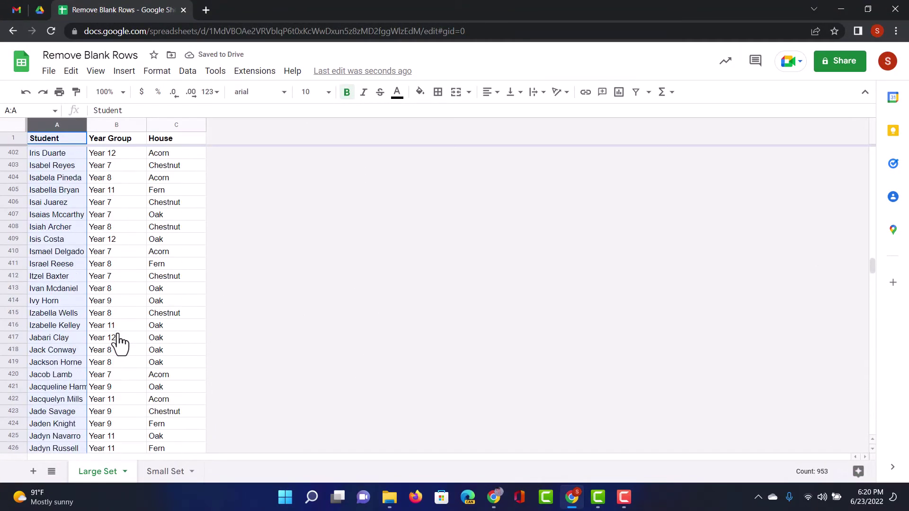
{"action": "scroll", "coordinate": [119, 344], "scroll_direction": "up", "scroll_amount": 20}
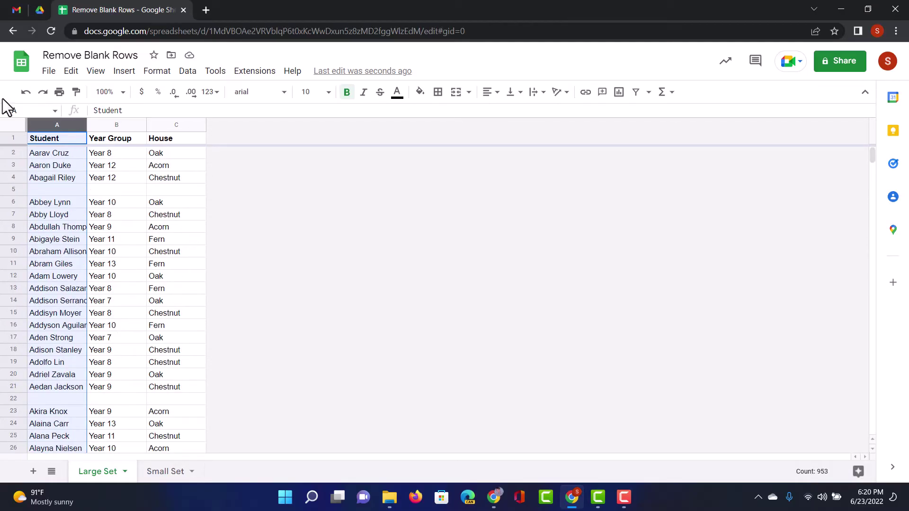
{"action": "left_click", "coordinate": [13, 123]}
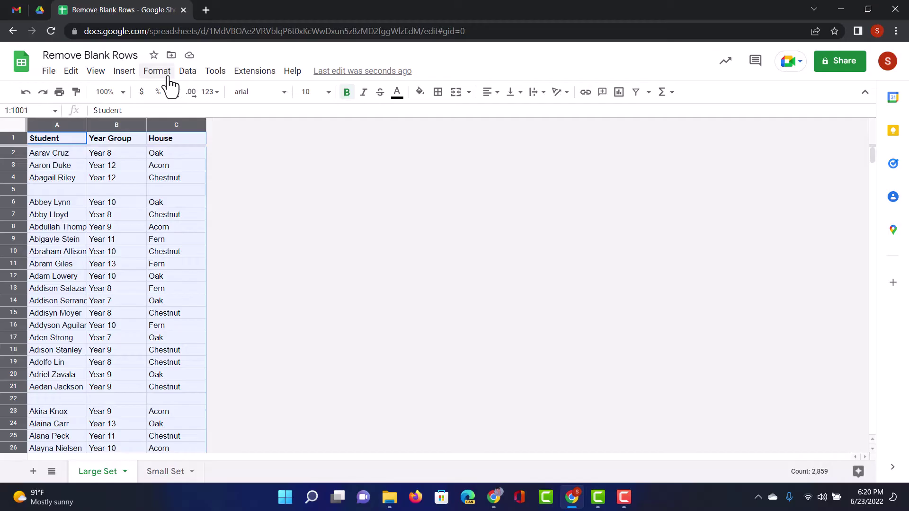
{"action": "left_click", "coordinate": [187, 72]}
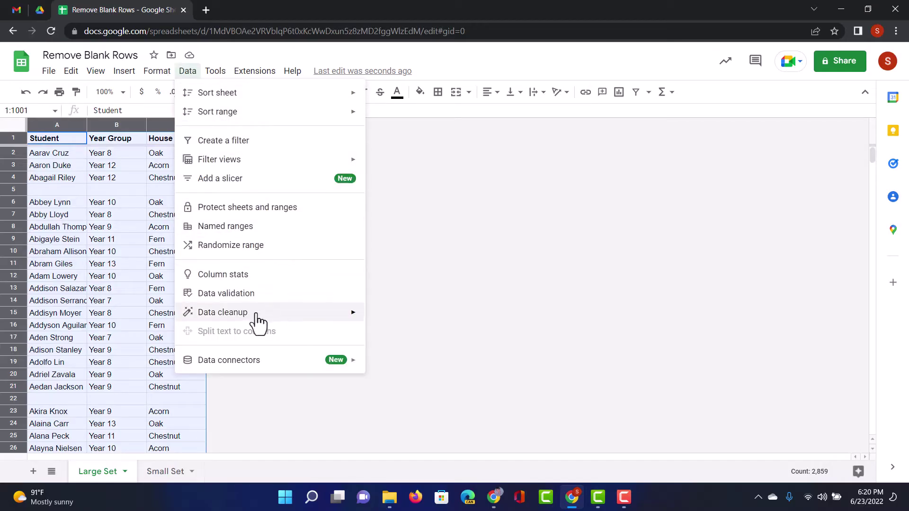
{"action": "mouse_move", "coordinate": [253, 318]}
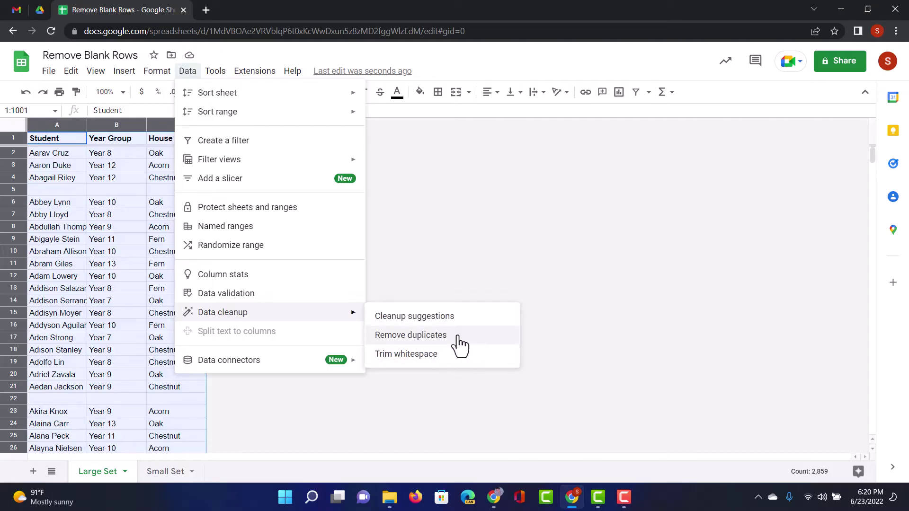
{"action": "left_click", "coordinate": [435, 320]}
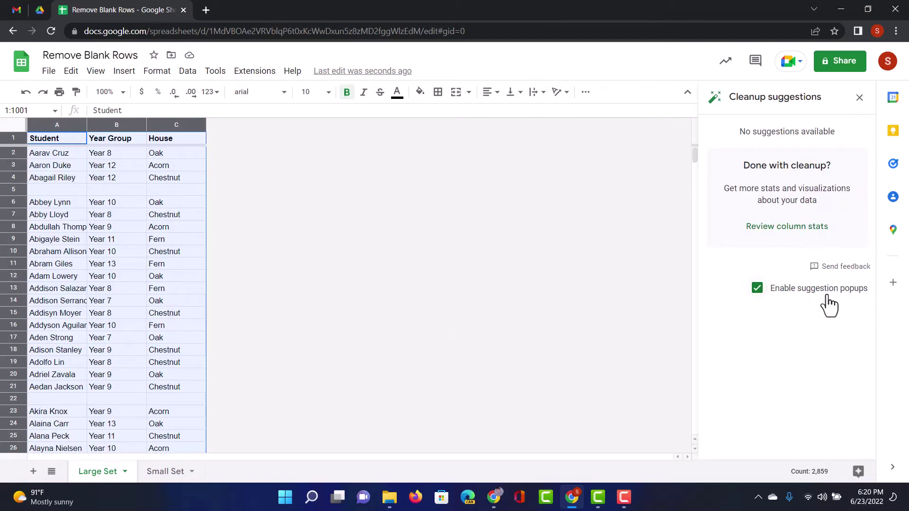
{"action": "left_click", "coordinate": [859, 97]}
{"action": "left_click", "coordinate": [70, 123]}
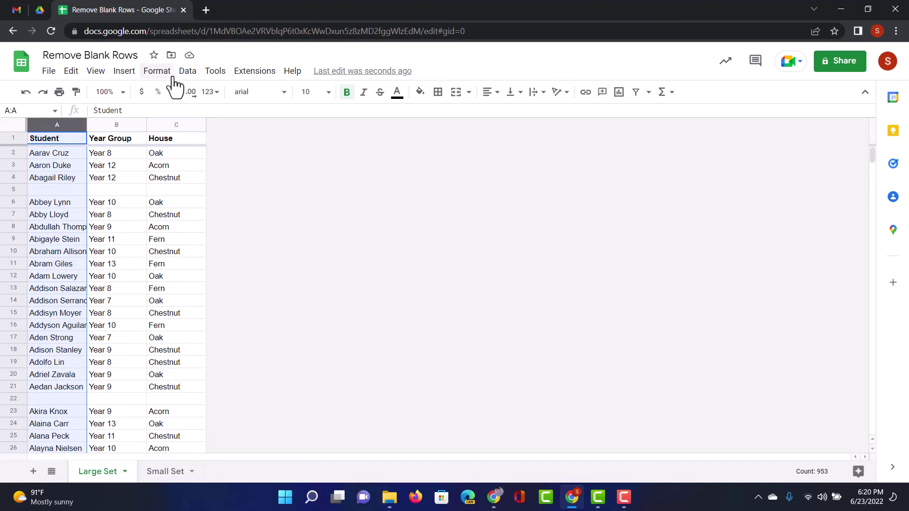
Create a filter and set the Student column to show only (Blanks).
{"action": "left_click", "coordinate": [186, 72]}
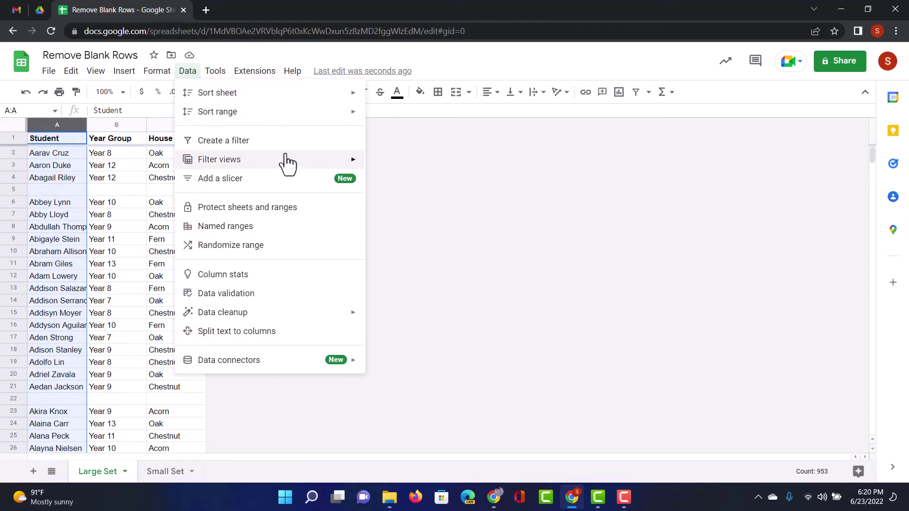
{"action": "left_click", "coordinate": [255, 142]}
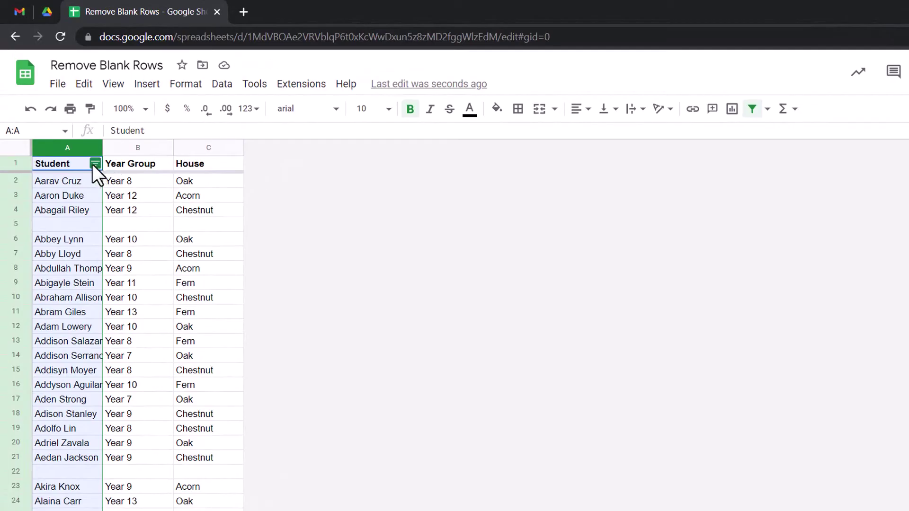
{"action": "left_click", "coordinate": [95, 164]}
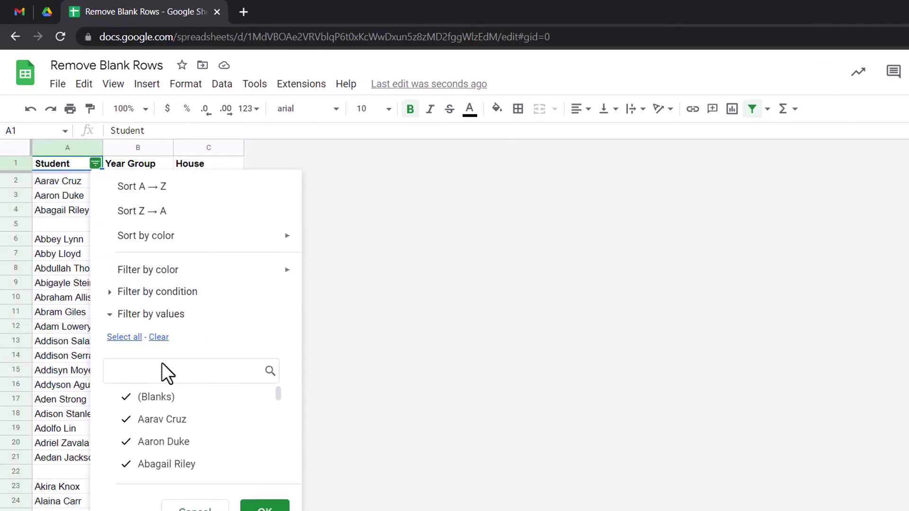
{"action": "left_click", "coordinate": [189, 399]}
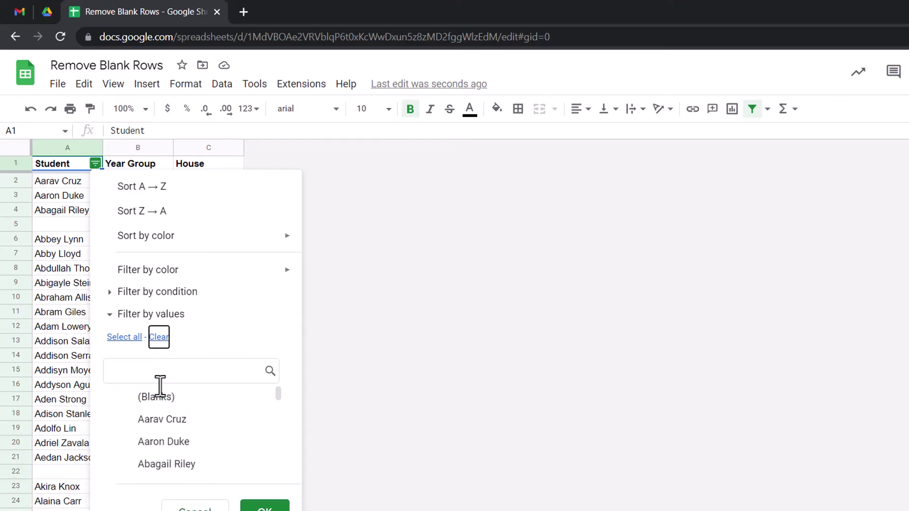
{"action": "left_click", "coordinate": [147, 401]}
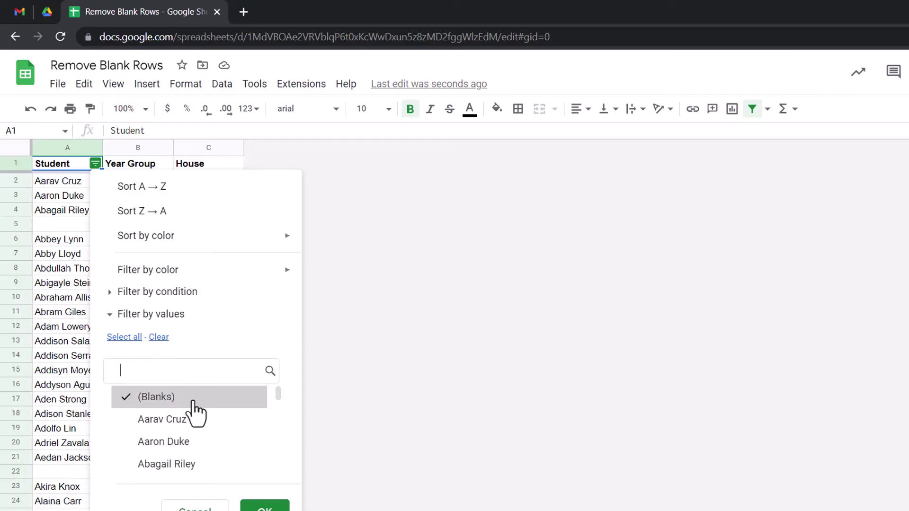
{"action": "left_click", "coordinate": [263, 505]}
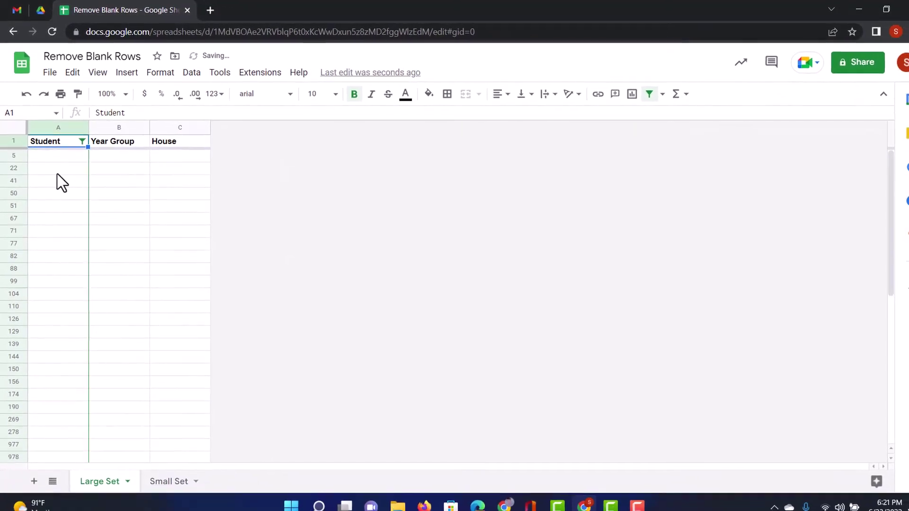
Delete the filtered blank rows 5 to 1001, then show all Student values again.
{"action": "left_click", "coordinate": [12, 155]}
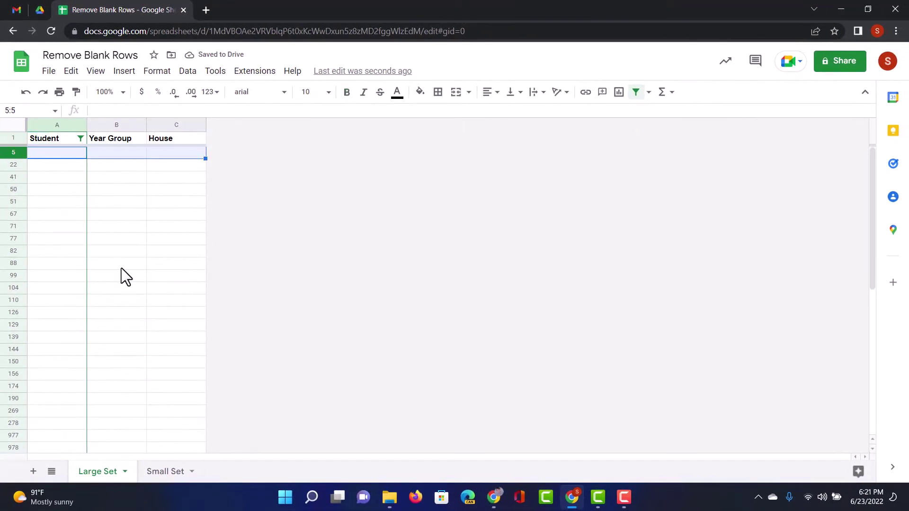
{"action": "scroll", "coordinate": [121, 268], "scroll_direction": "down", "scroll_amount": 6}
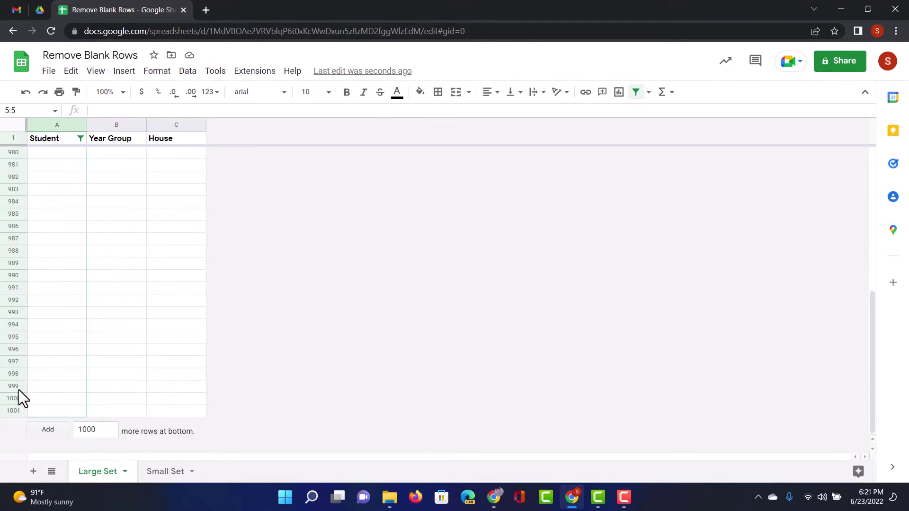
{"action": "scroll", "coordinate": [9, 410], "scroll_direction": "up", "scroll_amount": 10}
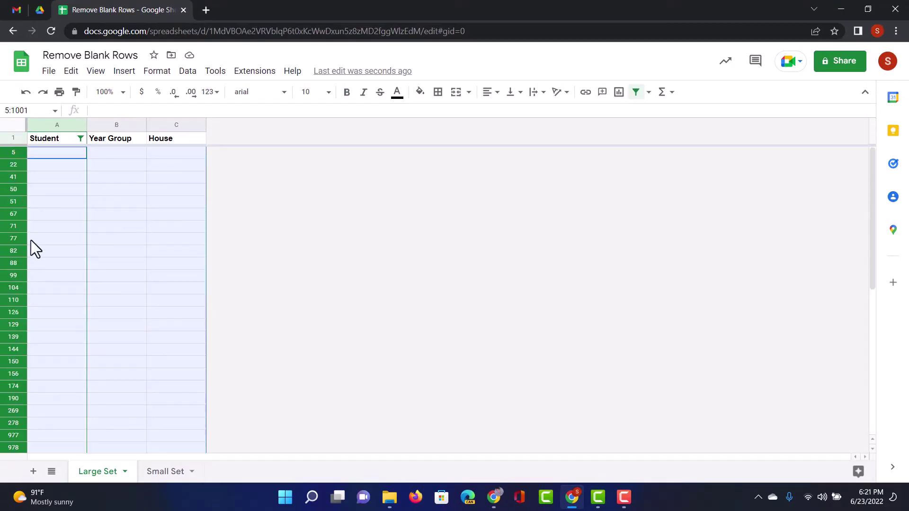
{"action": "right_click", "coordinate": [14, 178]}
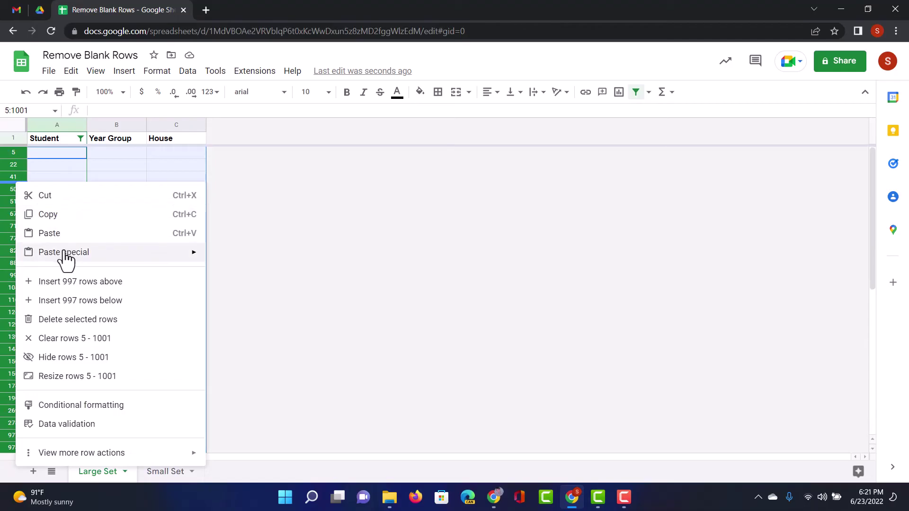
{"action": "left_click", "coordinate": [71, 320]}
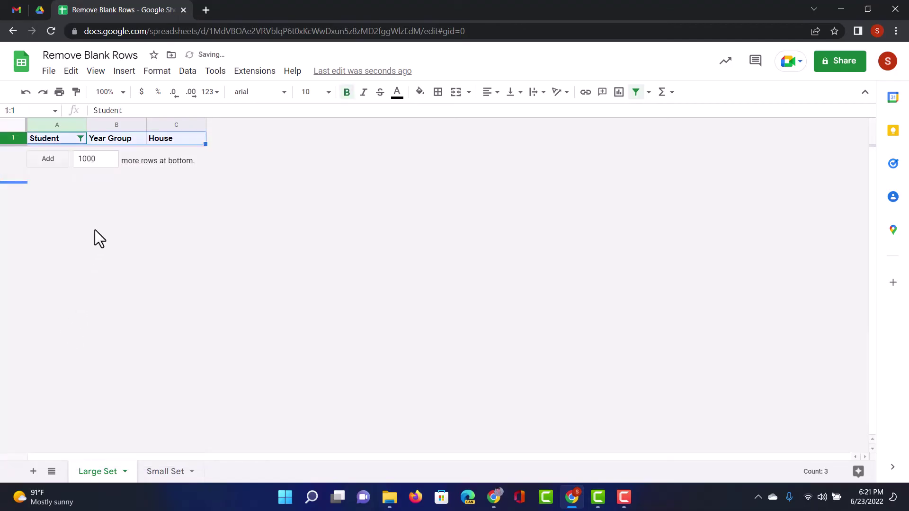
{"action": "left_click", "coordinate": [82, 141]}
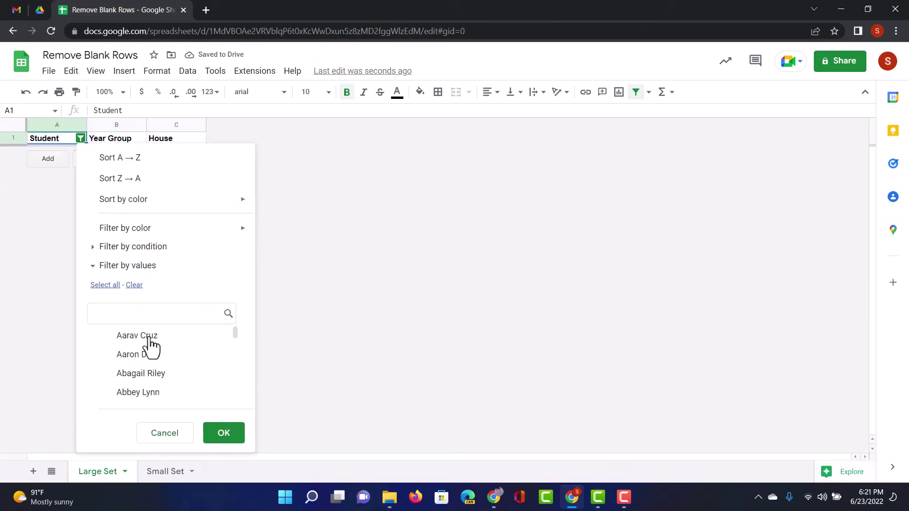
{"action": "left_click", "coordinate": [226, 441]}
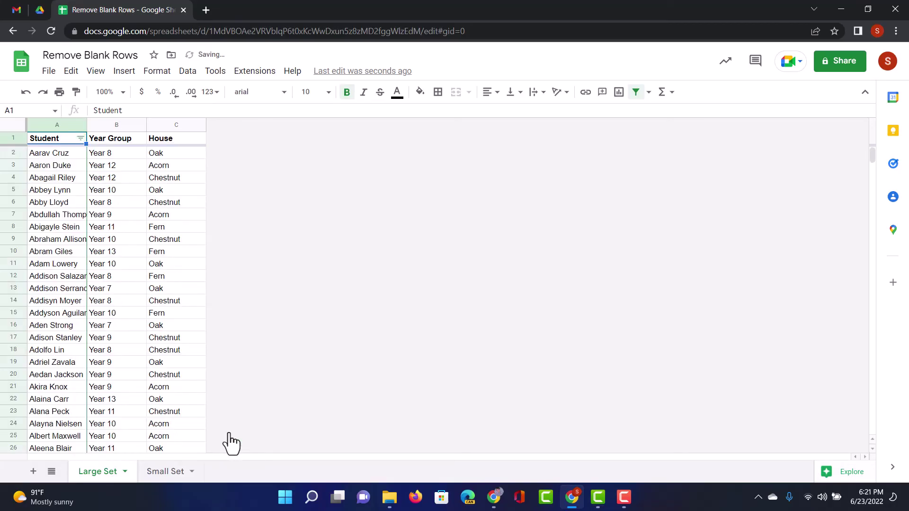